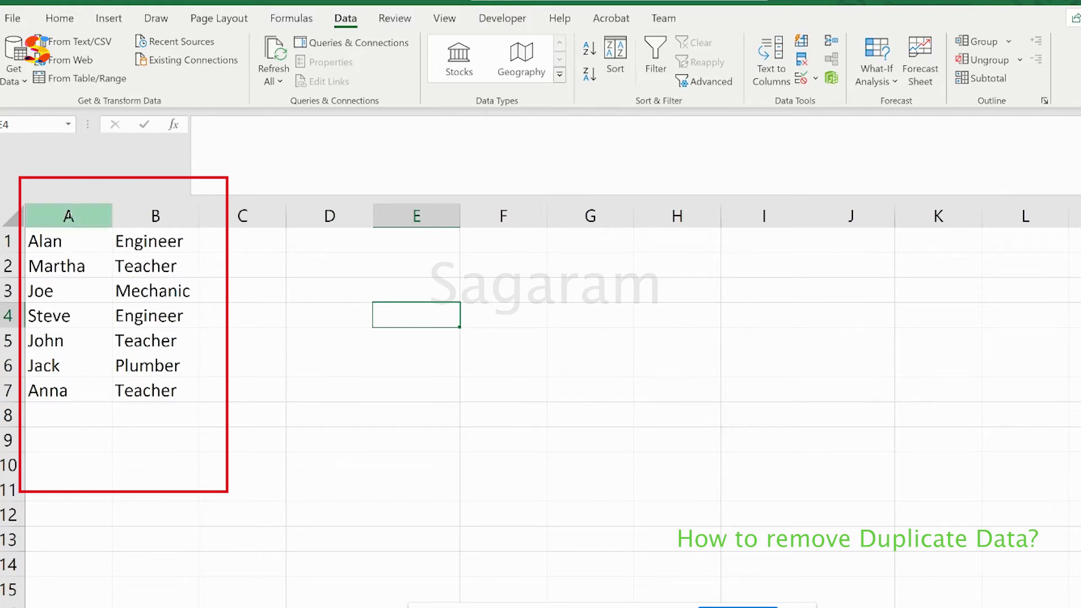
# - Copy the occupations in B1:B7 to column E, starting at cell E1
pyautogui.moveTo(71, 239); pyautogui.dragTo(67, 386)
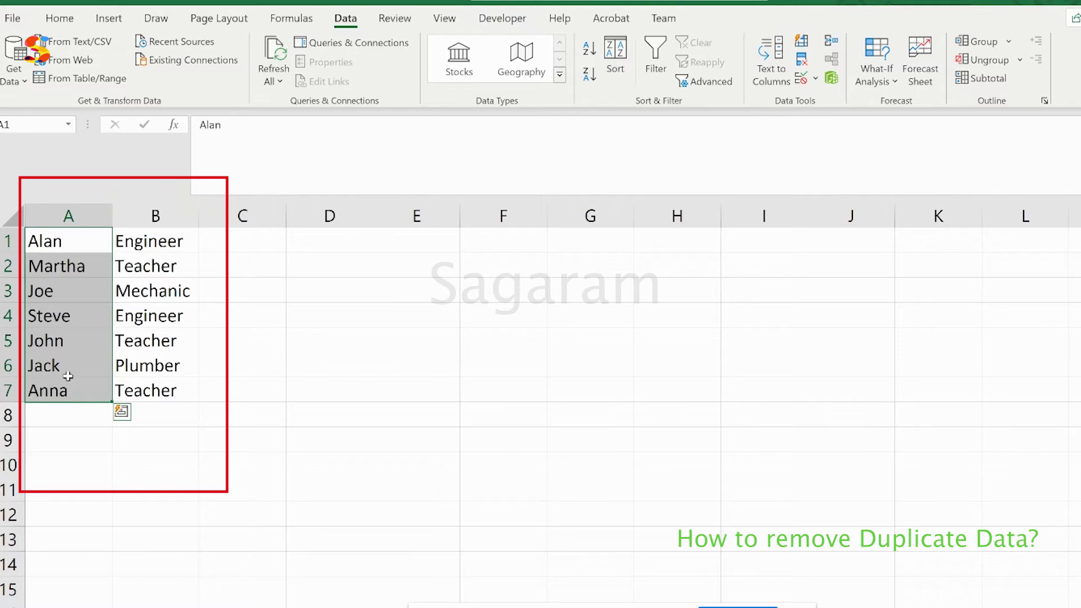
pyautogui.moveTo(149, 241); pyautogui.dragTo(167, 394)
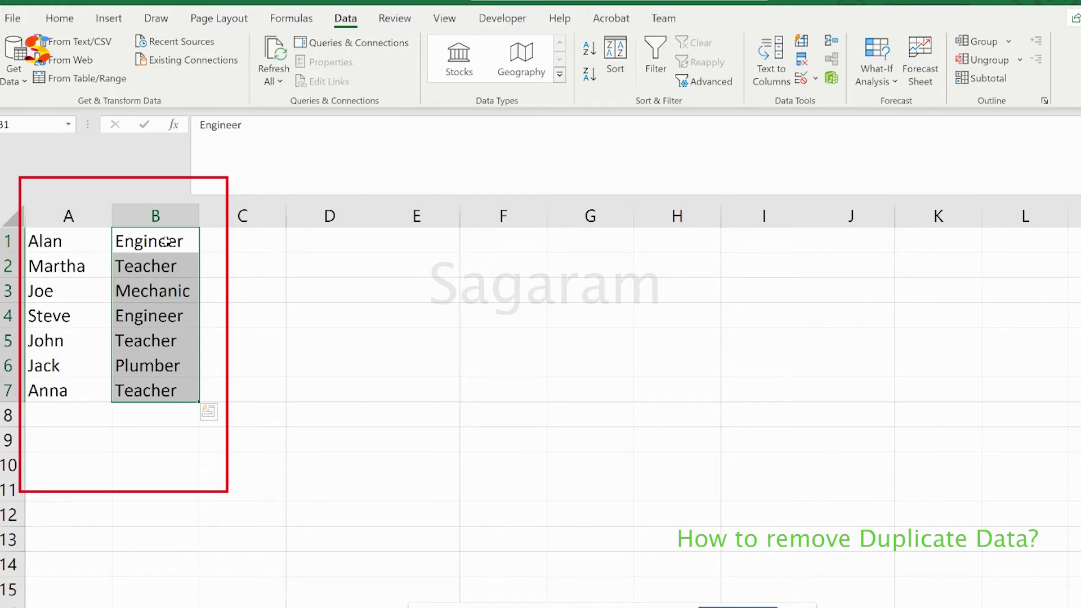
pyautogui.click(208, 411)
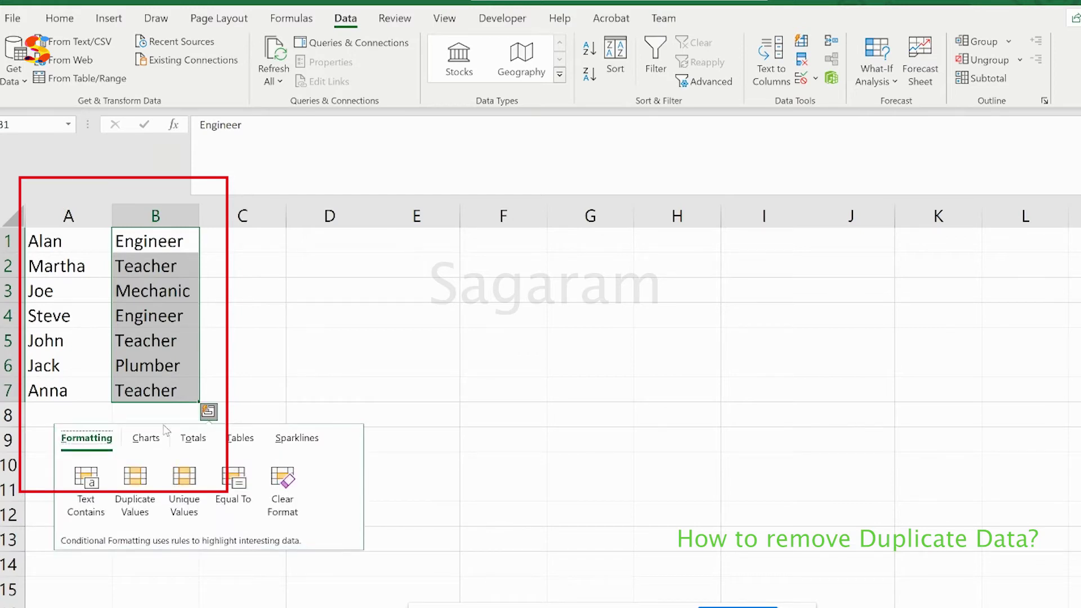
pyautogui.hotkey('ctrl', 'c')
pyautogui.click(441, 248)
pyautogui.hotkey('ctrl', 'v')
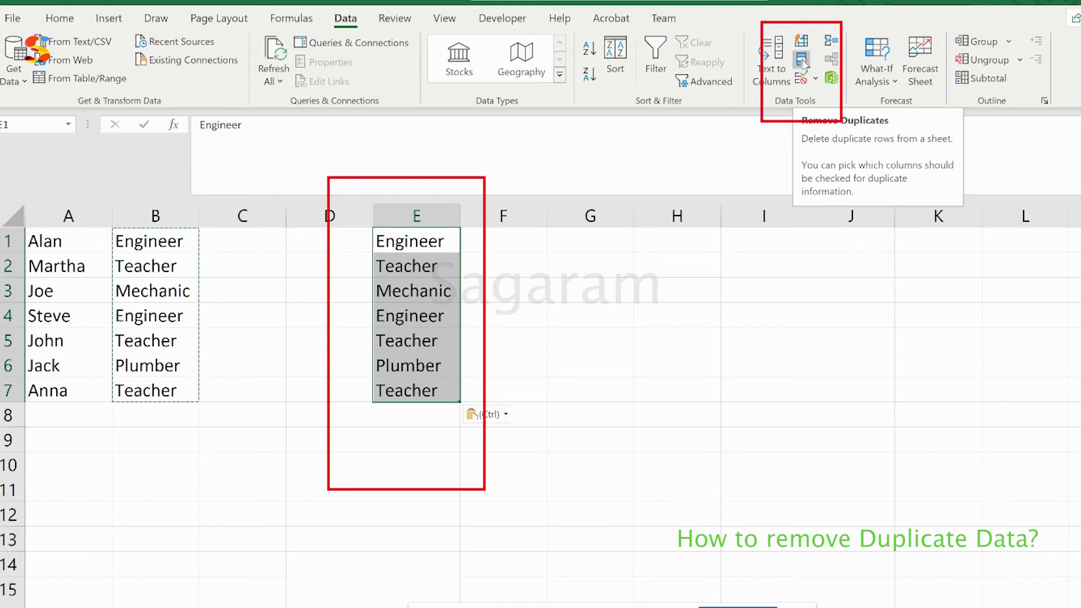
# - Remove the duplicate values from the copied occupation list, checking column E
pyautogui.click(803, 61)
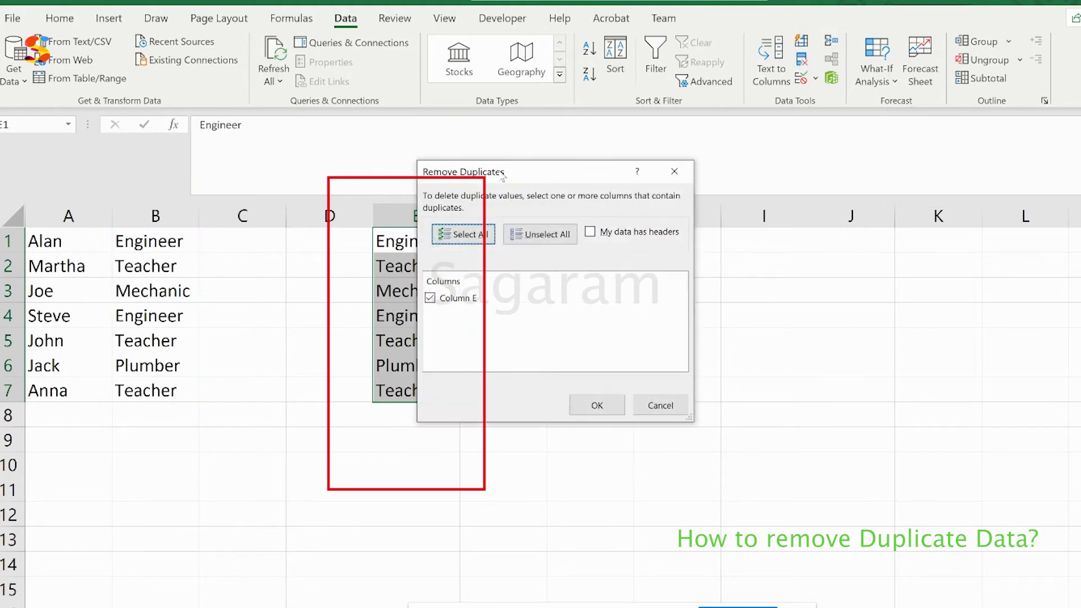
pyautogui.moveTo(541, 176); pyautogui.dragTo(672, 190)
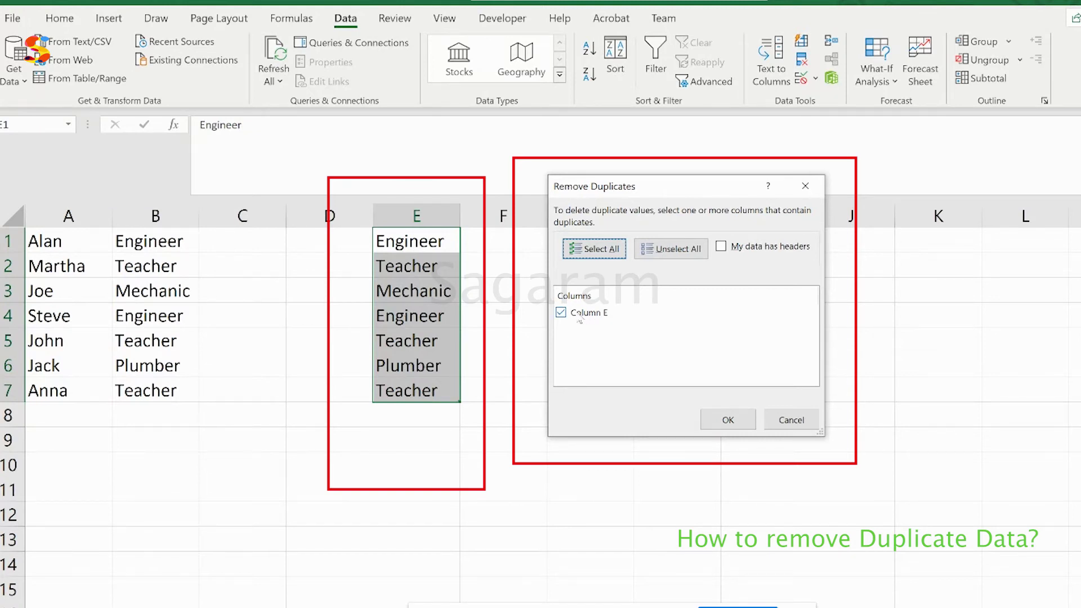
pyautogui.click(727, 420)
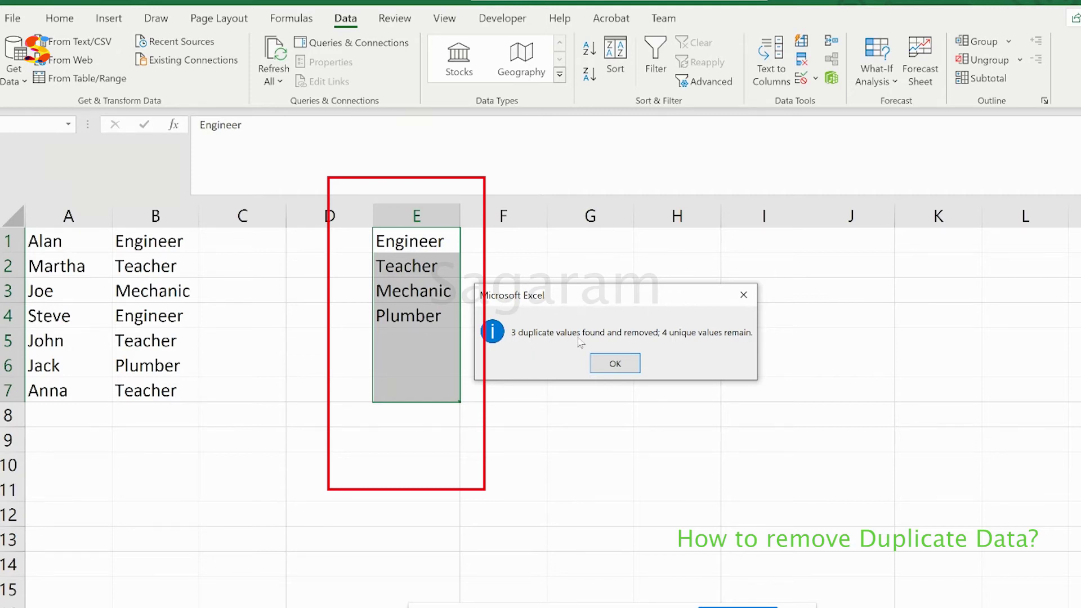
pyautogui.click(609, 366)
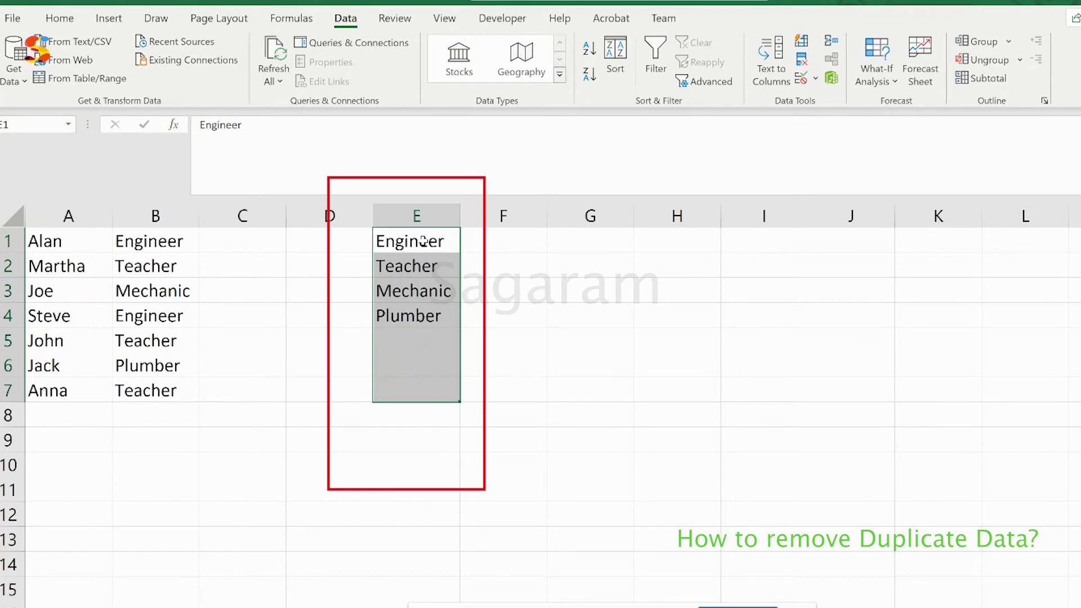
pyautogui.click(434, 331)
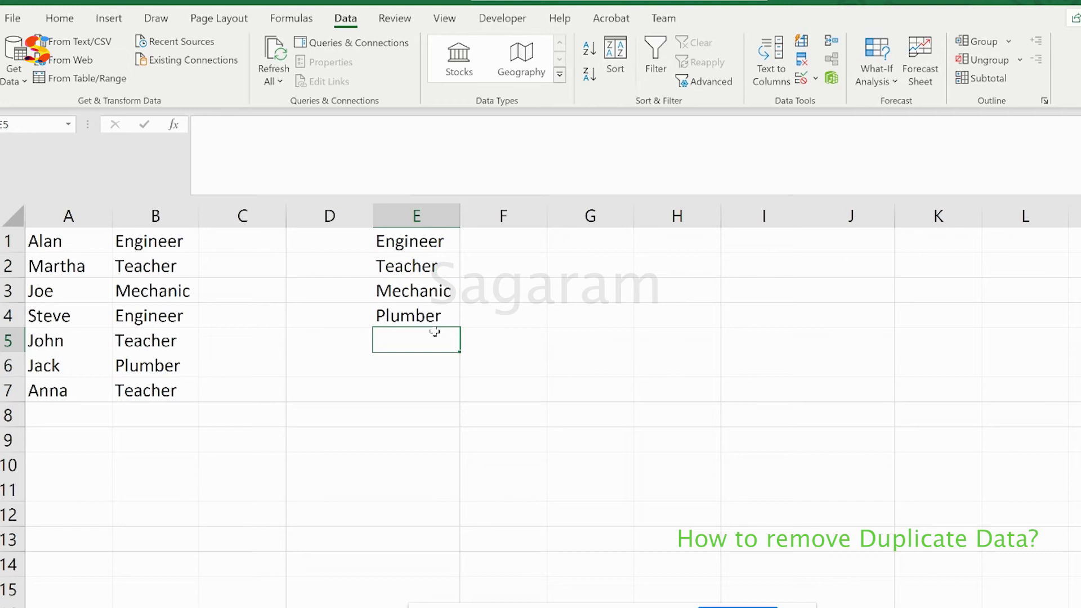
# - Extend the name list by repeating the names from A1, A6 and A7 in cells A8, A9 and A10
pyautogui.click(72, 414)
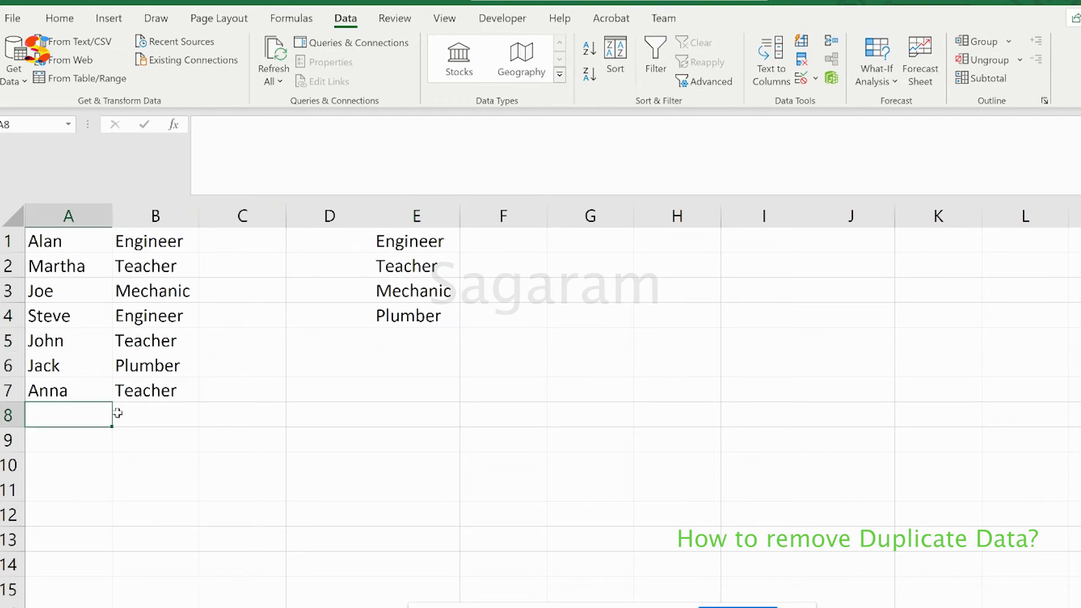
pyautogui.write('Alan')
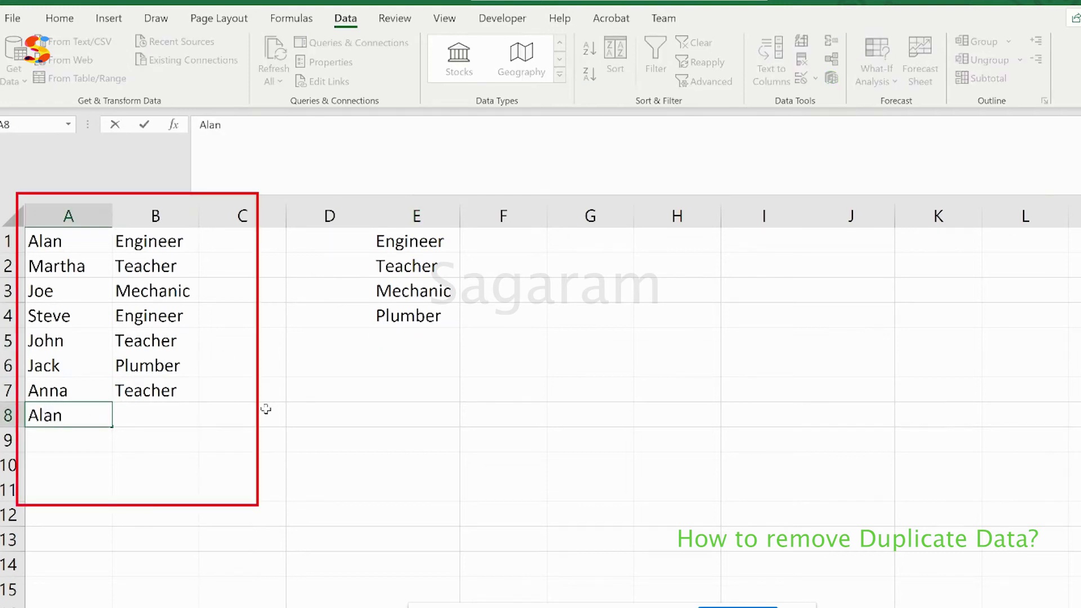
pyautogui.press('Return')
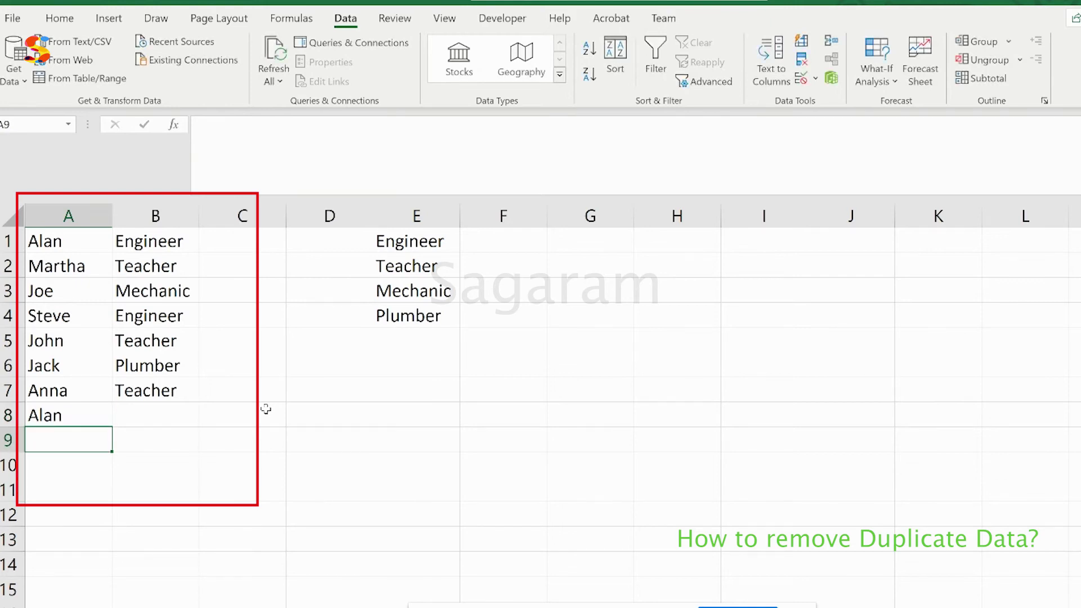
pyautogui.write('Jack')
pyautogui.press('Return')
pyautogui.write('Anna')
pyautogui.press('Return')
# - Copy the occupations in B5:B7 to B8:B10, beside the added names
pyautogui.moveTo(146, 340); pyautogui.dragTo(178, 401)
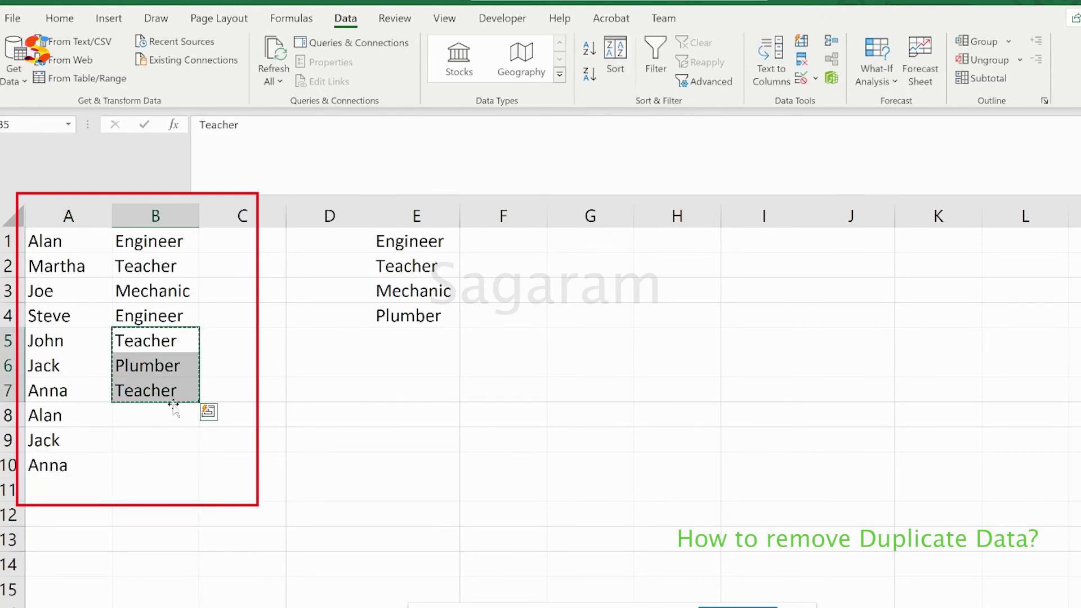
pyautogui.hotkey('ctrl', 'c')
pyautogui.click(140, 415)
pyautogui.hotkey('ctrl', 'v')
pyautogui.press('Down')
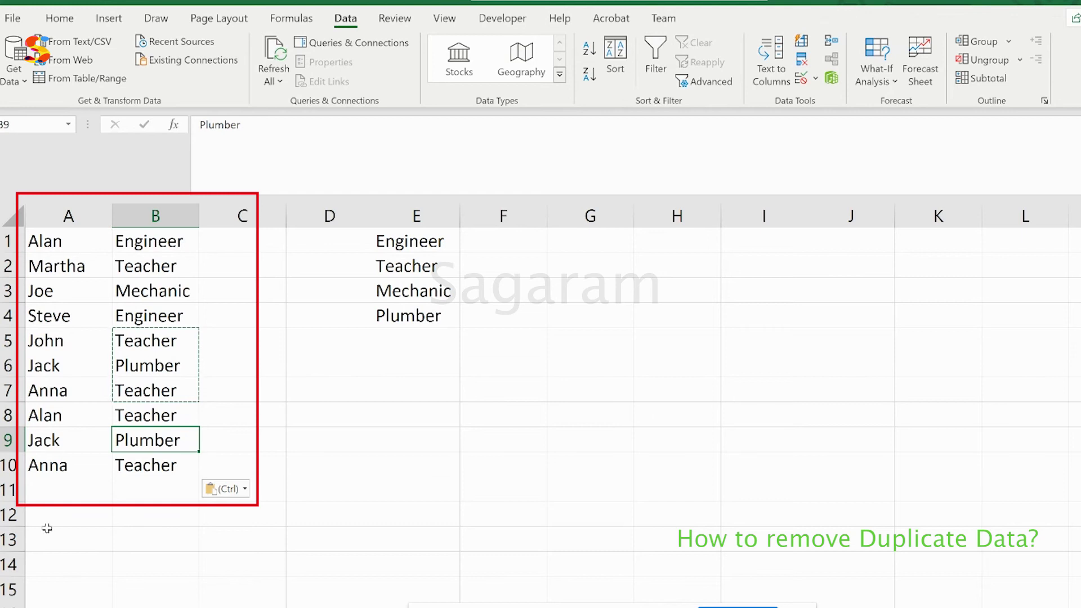
pyautogui.click(58, 425)
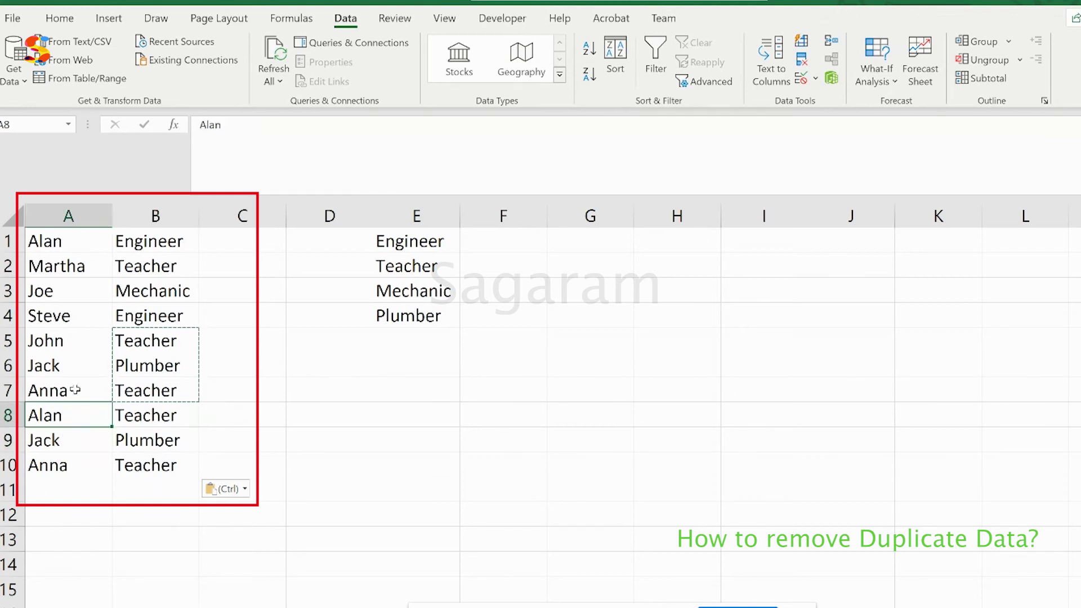
pyautogui.moveTo(43, 236); pyautogui.dragTo(185, 475)
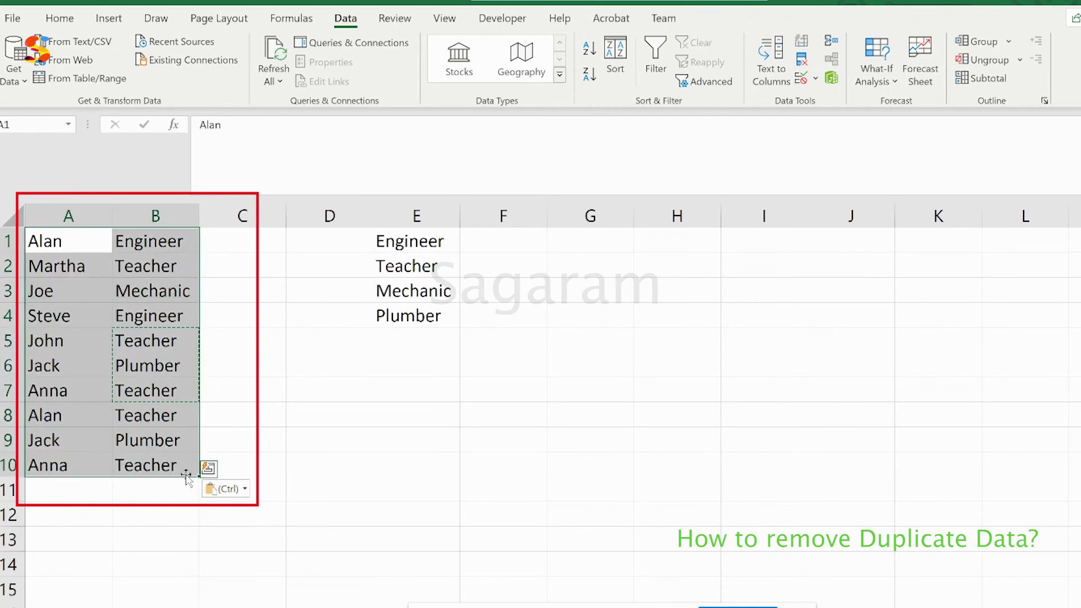
pyautogui.click(103, 473)
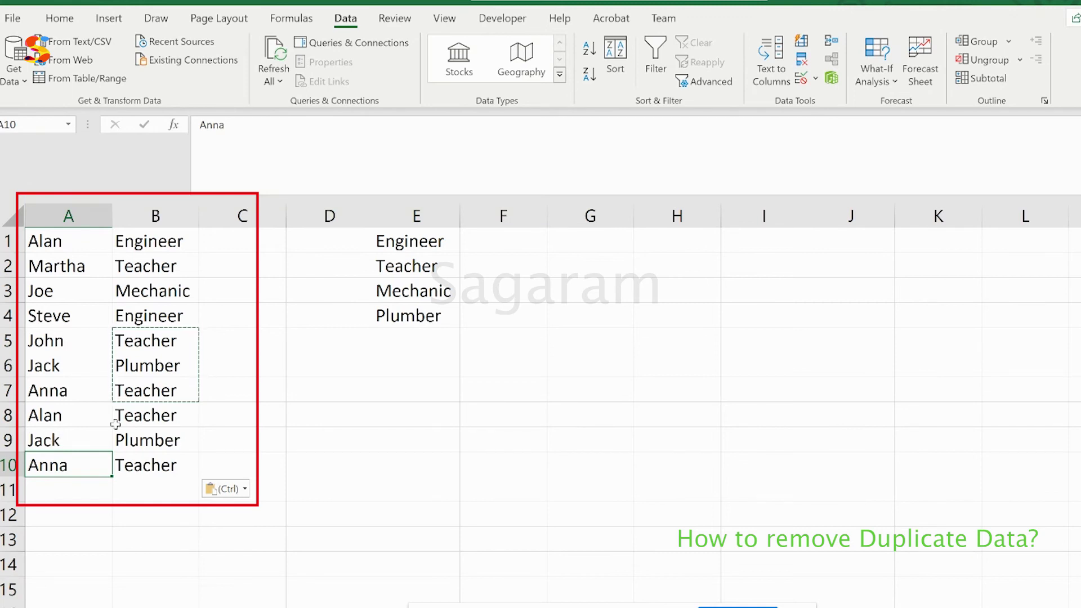
pyautogui.doubleClick(41, 417)
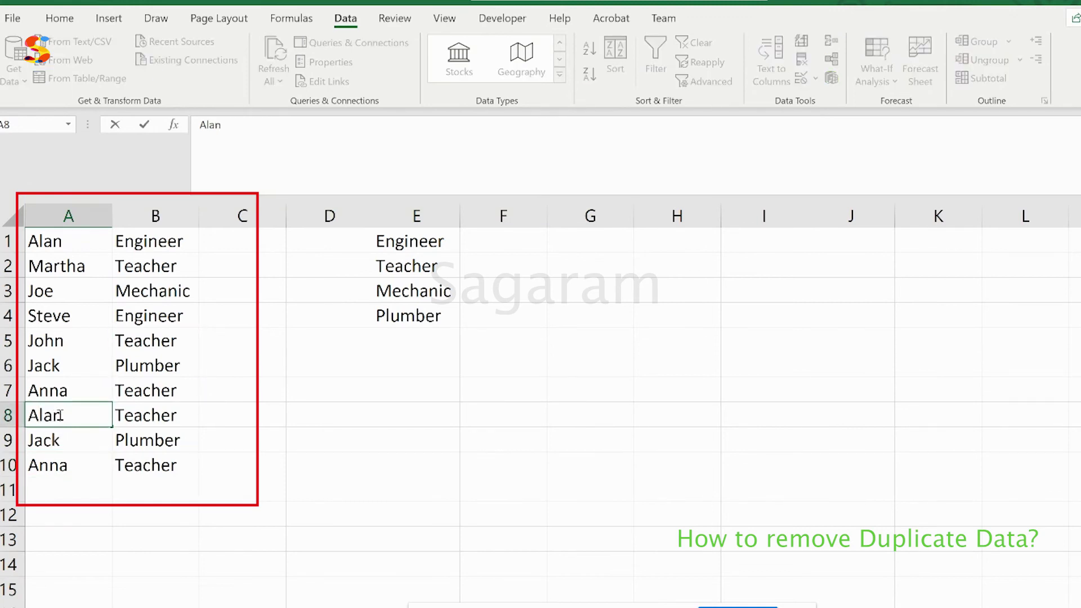
pyautogui.click(162, 411)
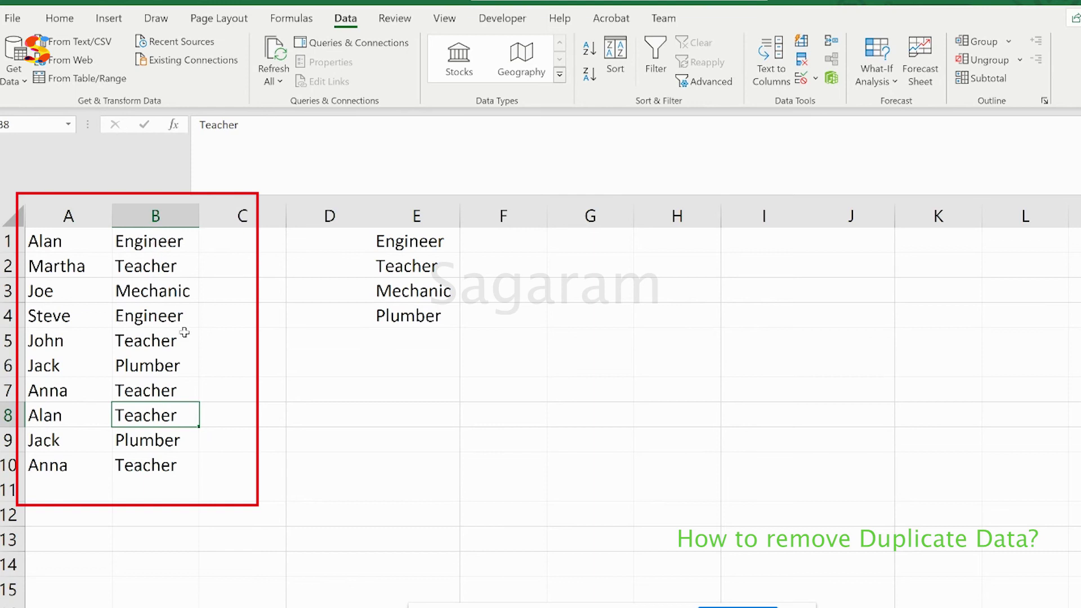
# - Remove duplicate rows from A1:B10, comparing both column A and column B
pyautogui.click(50, 242)
pyautogui.moveTo(49, 242); pyautogui.dragTo(179, 475)
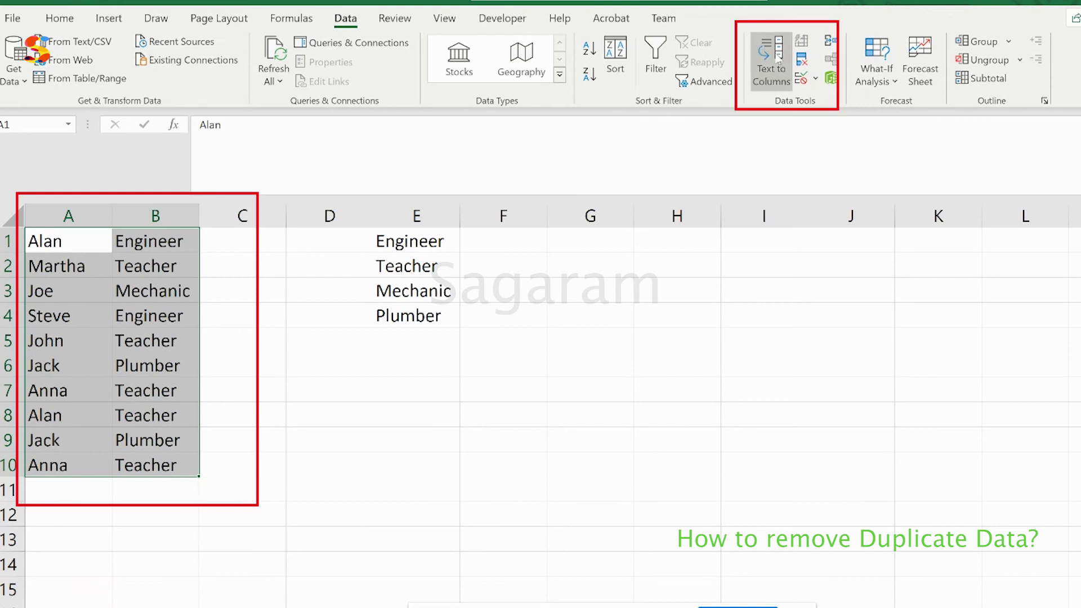
pyautogui.click(801, 58)
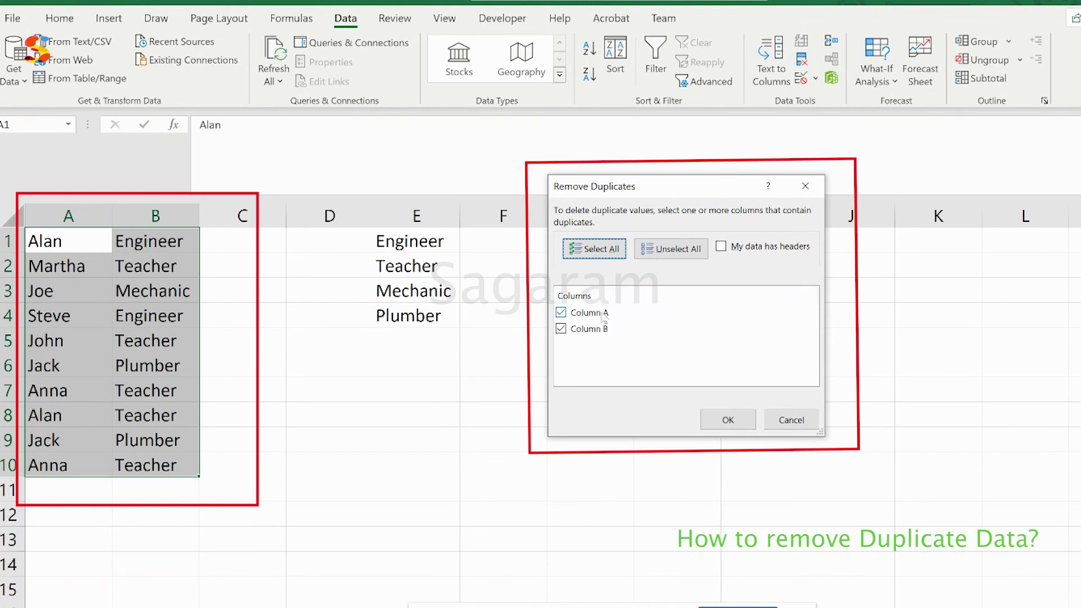
pyautogui.click(561, 314)
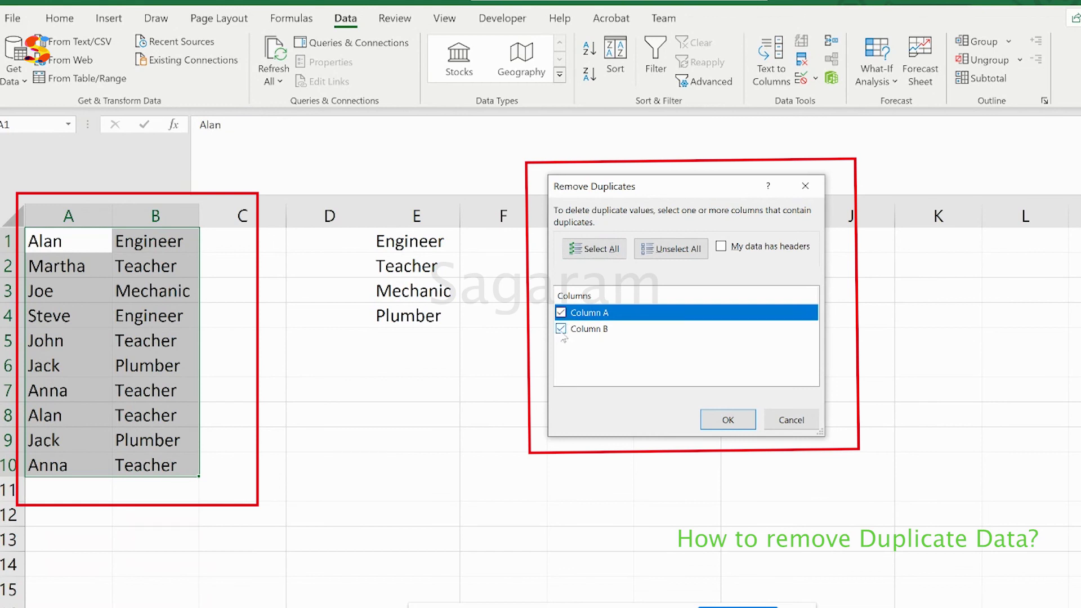
pyautogui.click(560, 330)
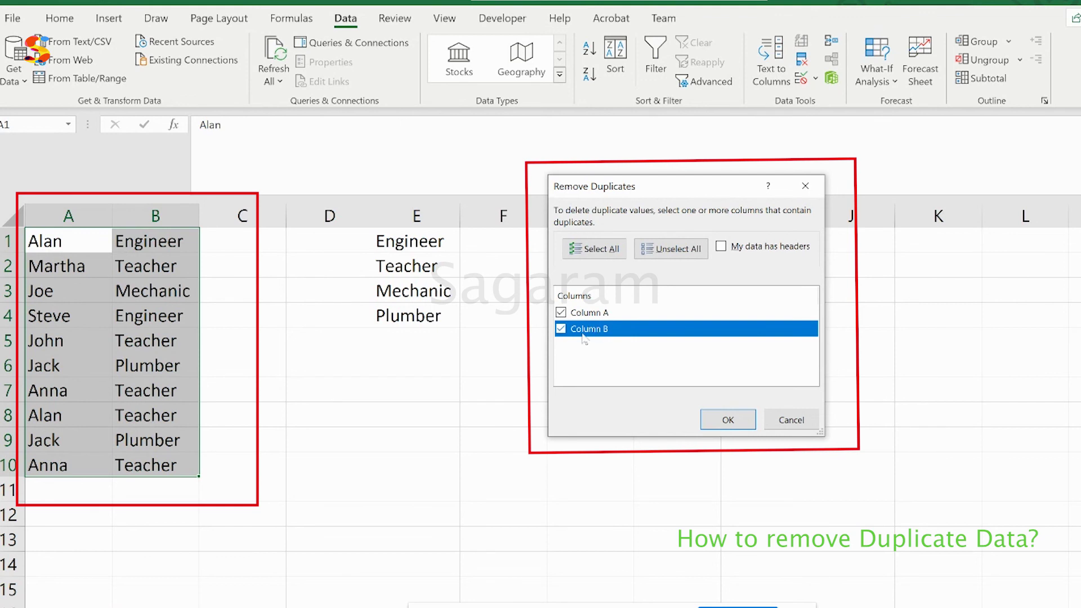
pyautogui.click(728, 420)
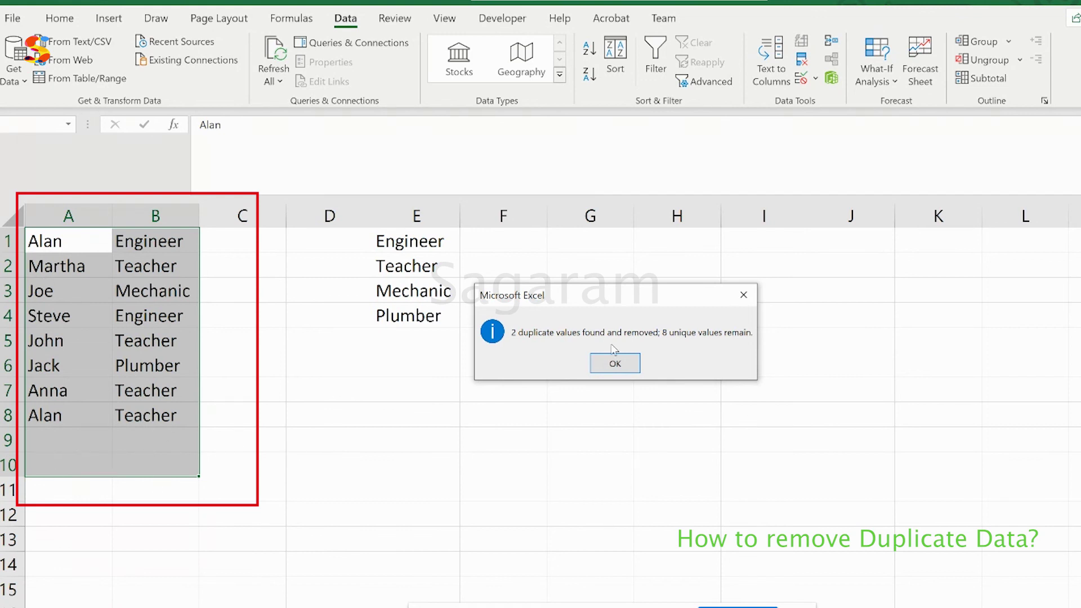
pyautogui.click(626, 363)
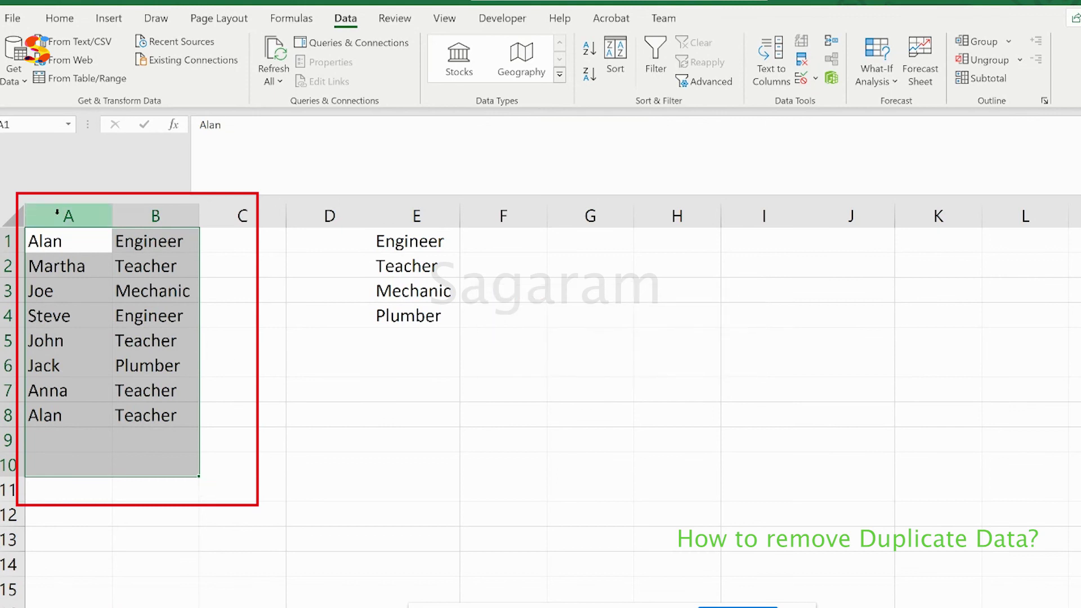